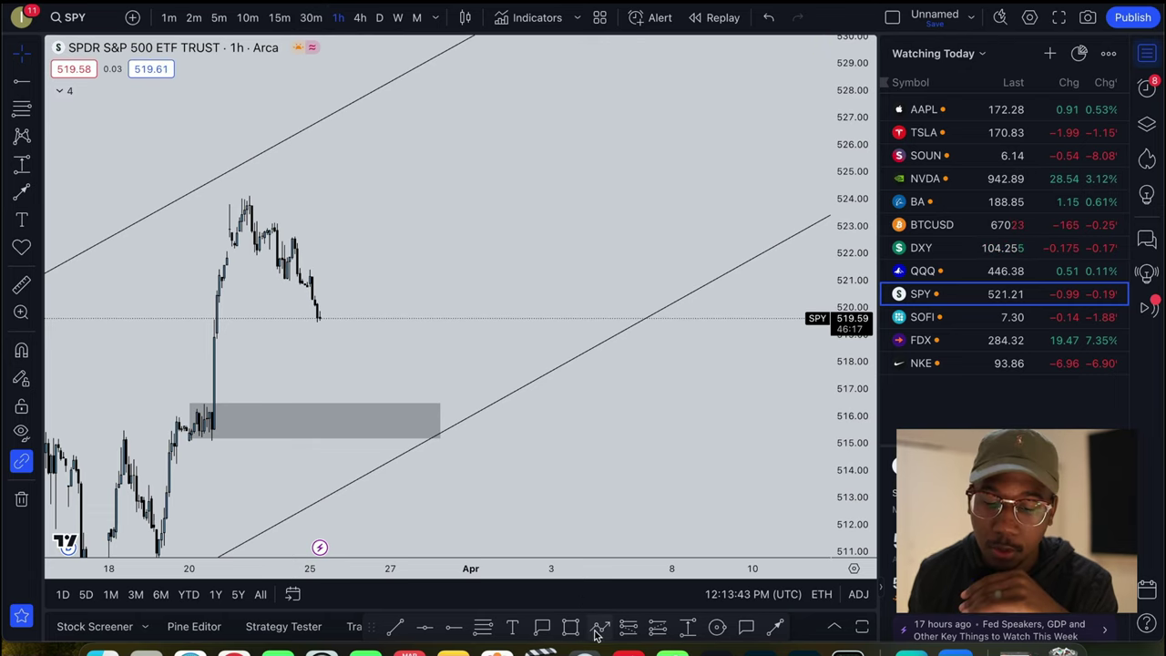
- Draw a path from the latest candle down into the grey demand zone at about 515.8, then up to about 525.3
left_click(598, 629)
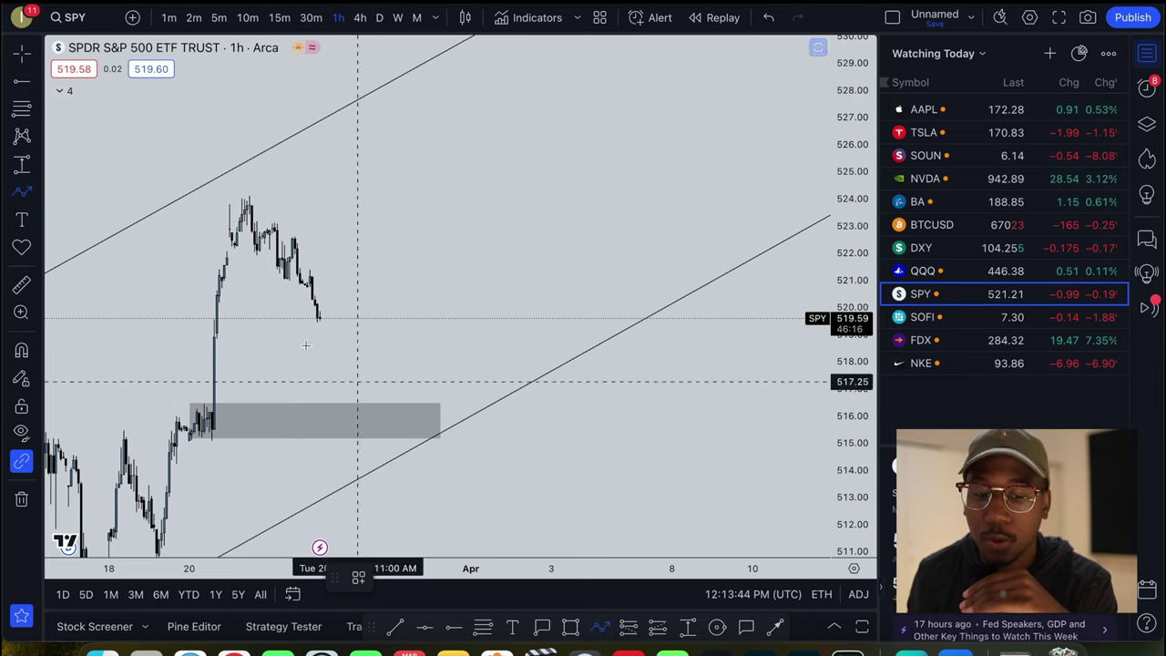
left_click(319, 320)
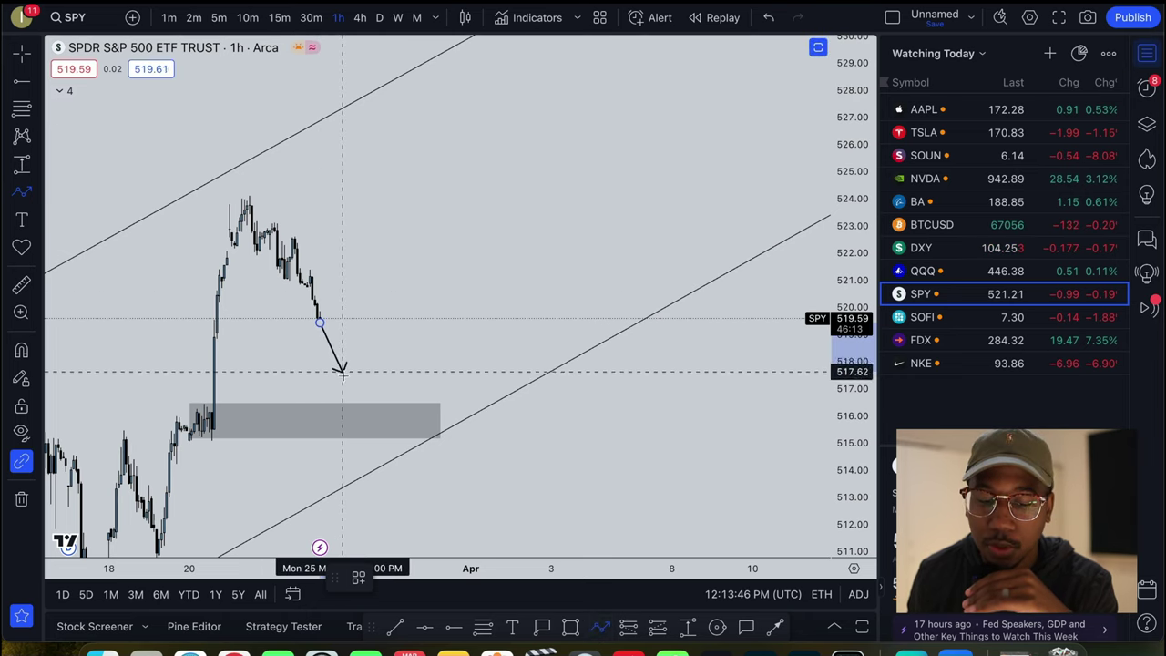
left_click(356, 421)
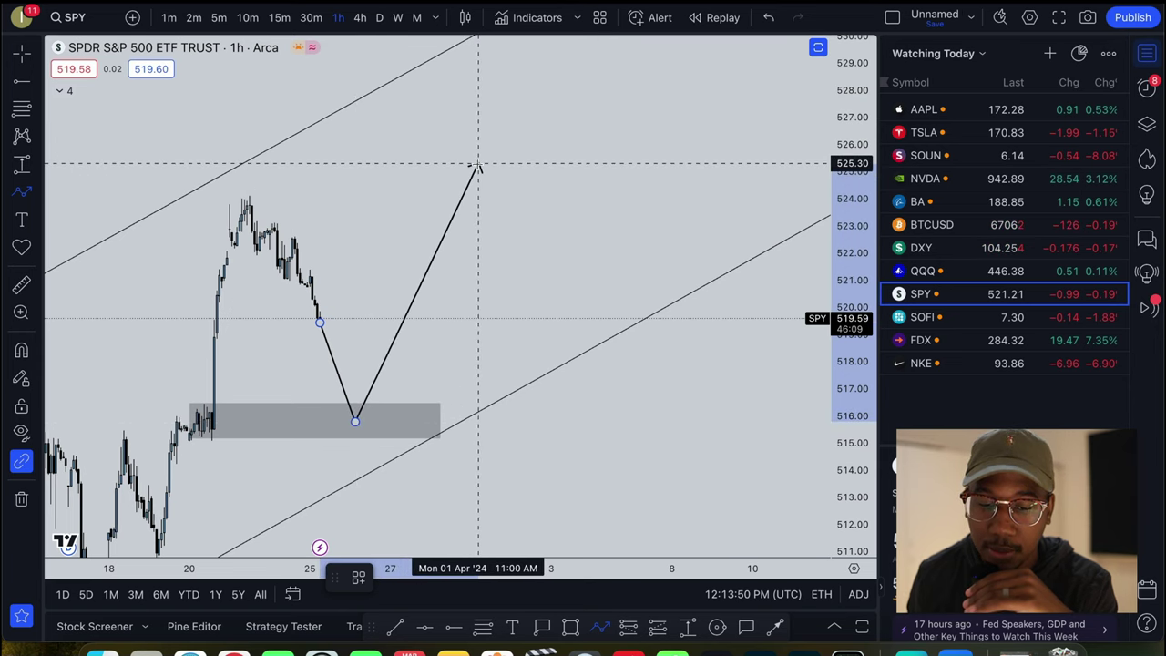
left_click(474, 163)
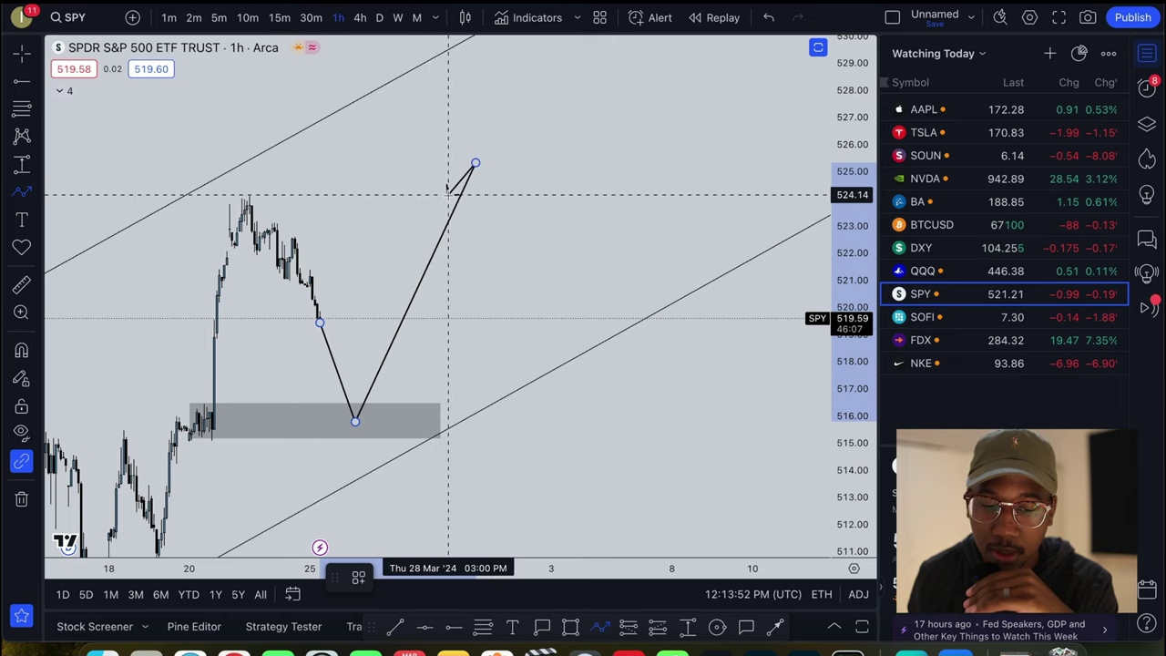
key("Escape")
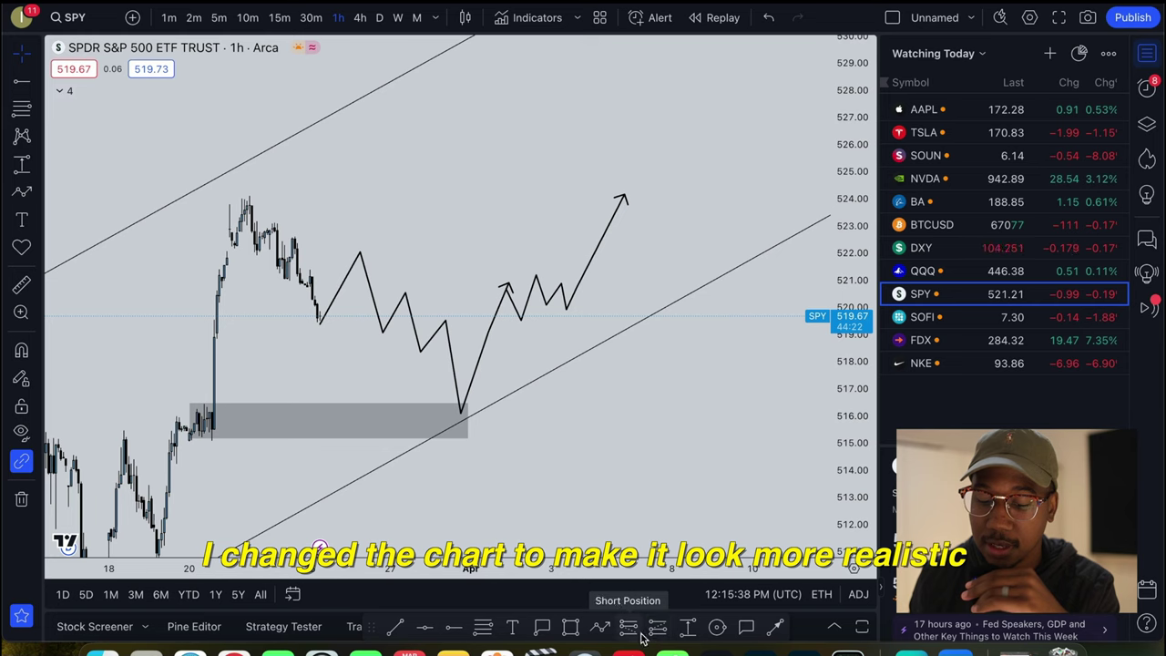
- Place a long position with entry 516.43, target 524.08 and stop 515.10, extending it to the tip of the projected path
left_click(658, 635)
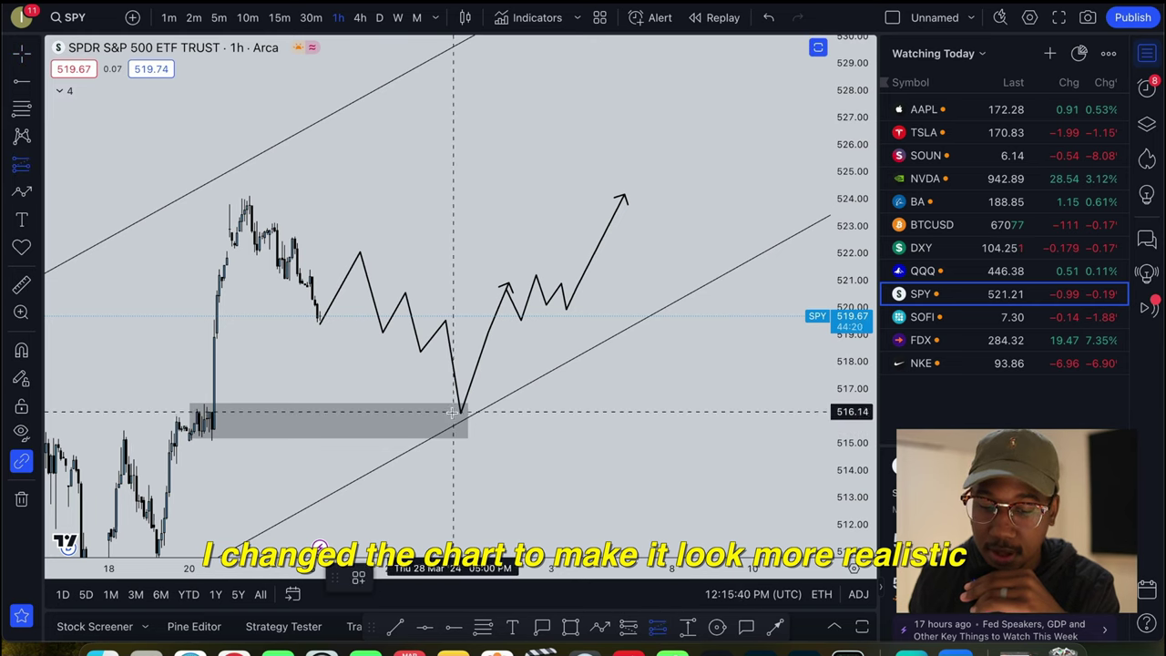
left_click(453, 404)
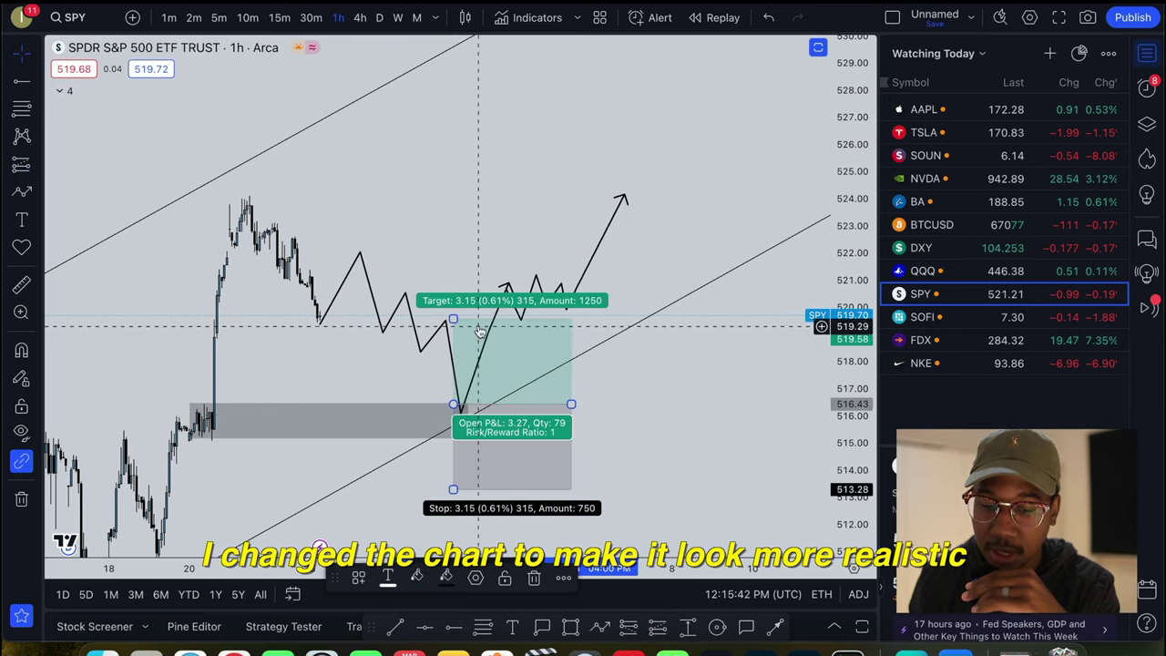
left_click_drag(455, 319, 458, 197)
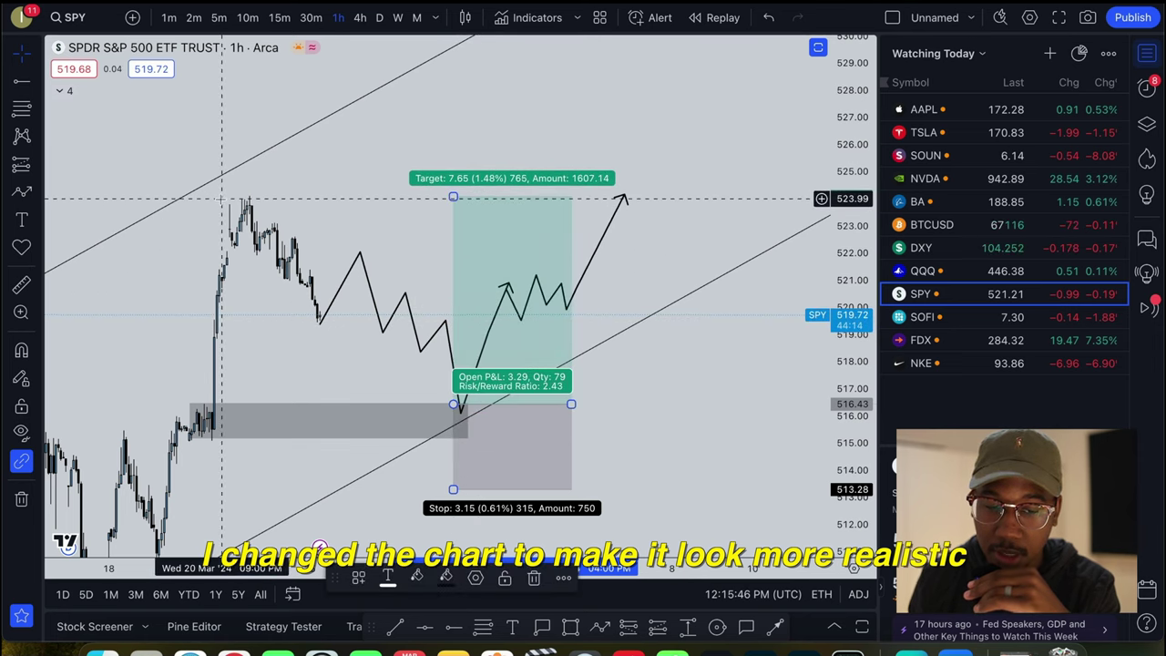
left_click_drag(453, 489, 453, 440)
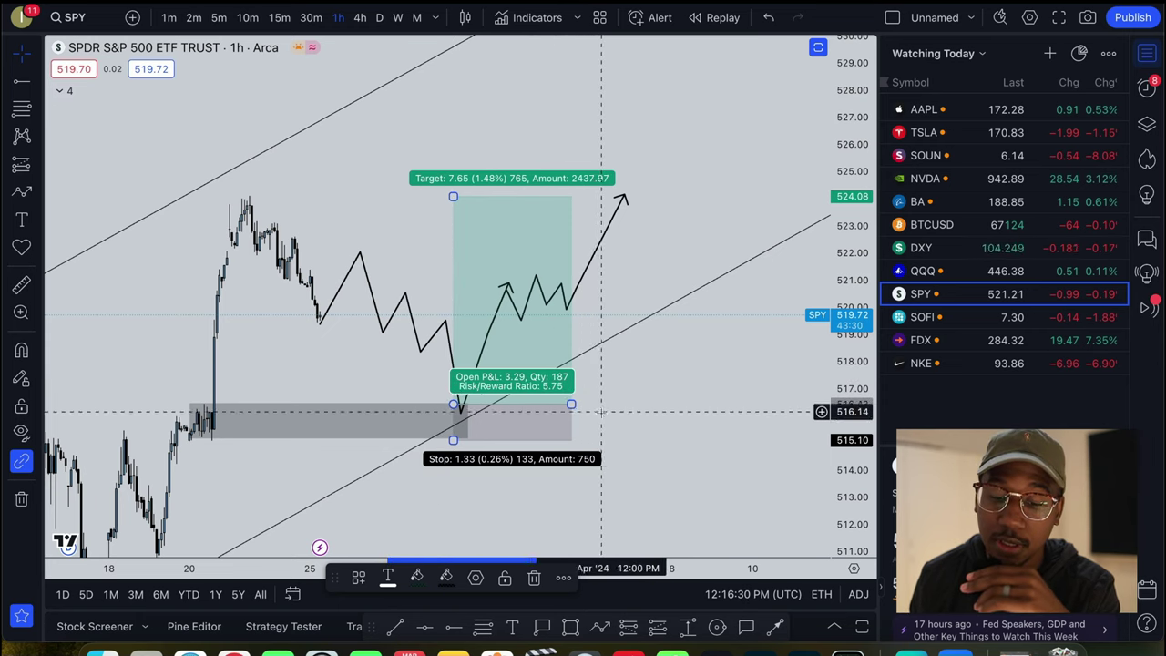
left_click_drag(571, 404, 631, 404)
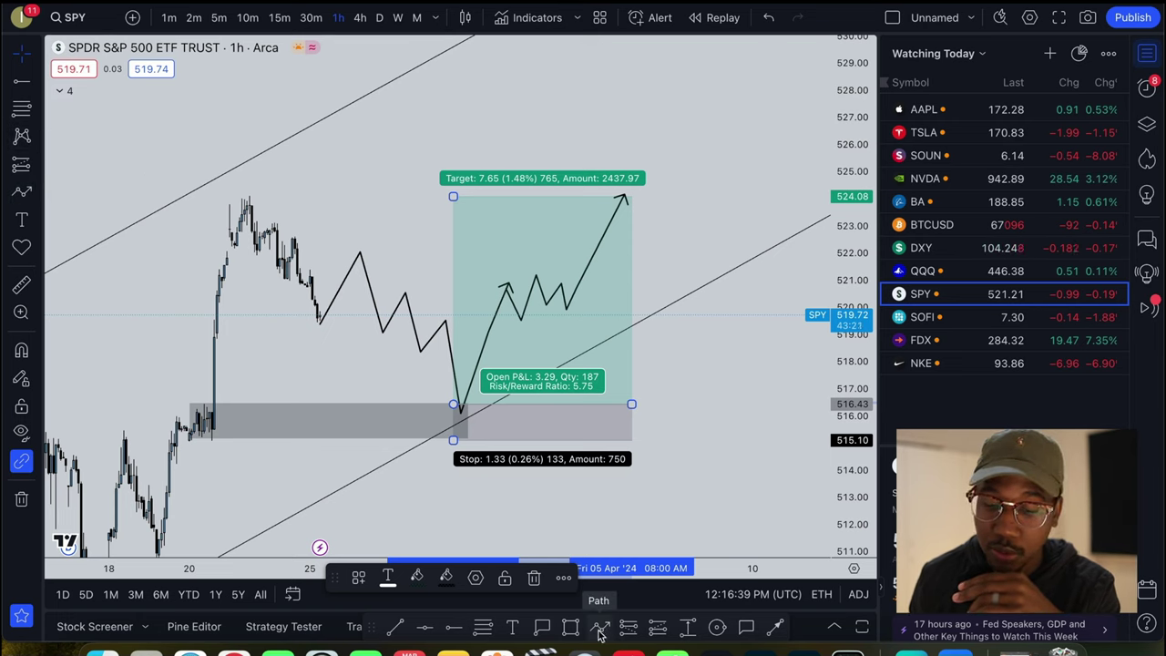
- Add a second long position with entry 516.46, target 520.88 at the first projected peak, and stop 515.07
left_click(455, 402)
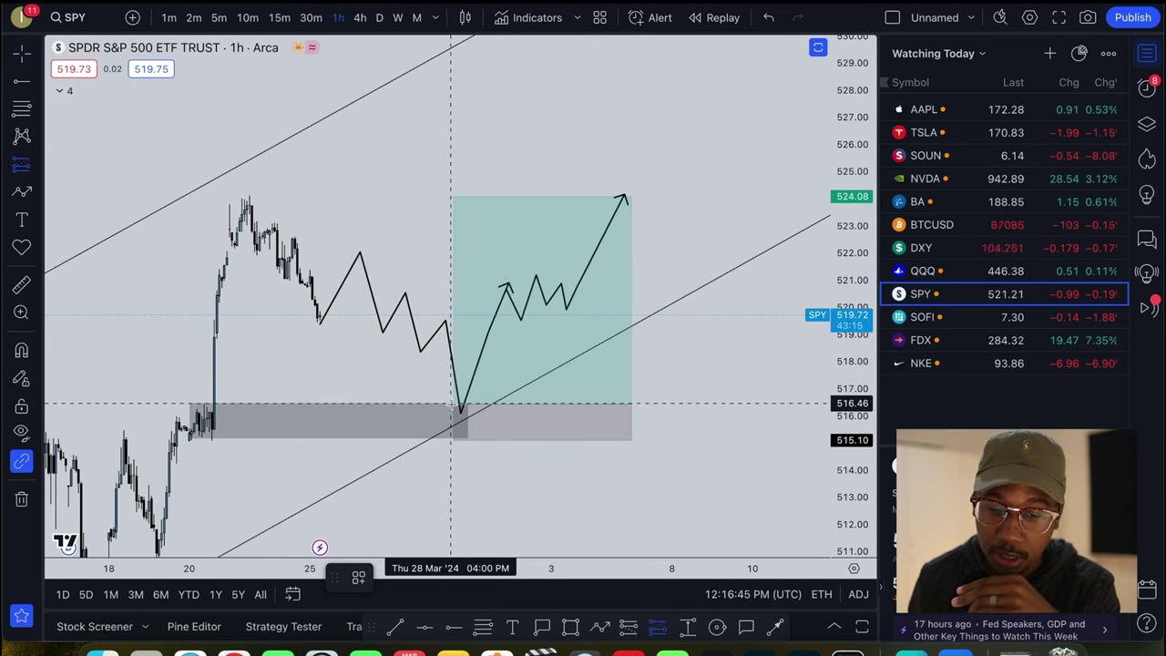
left_click(450, 402)
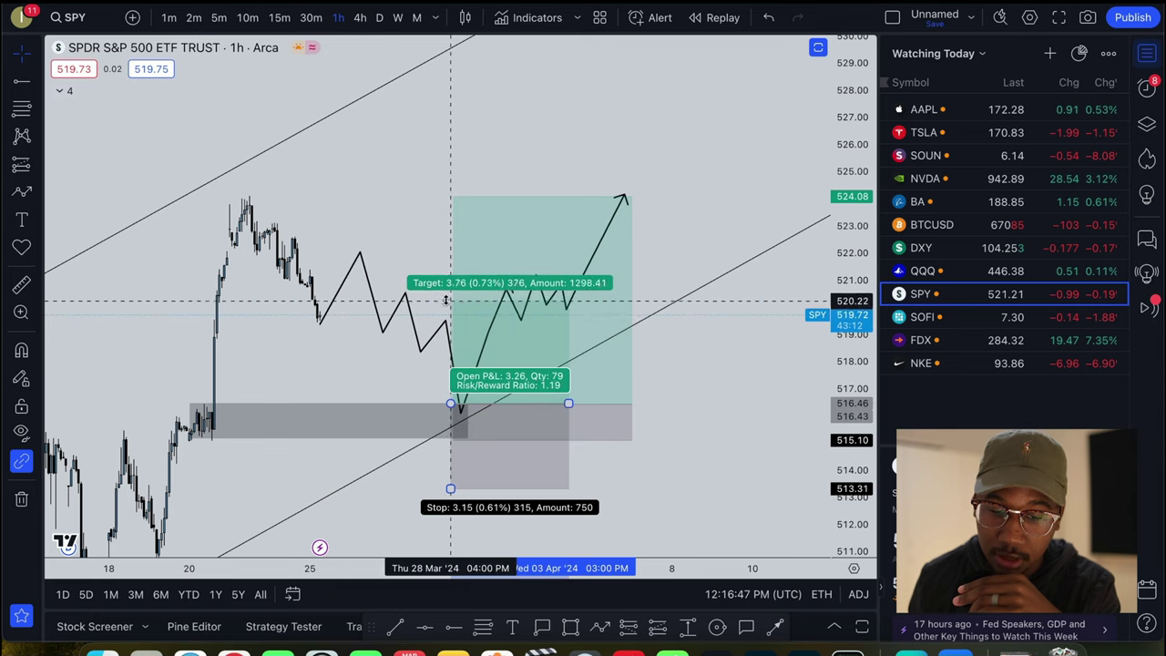
left_click_drag(446, 298, 451, 284)
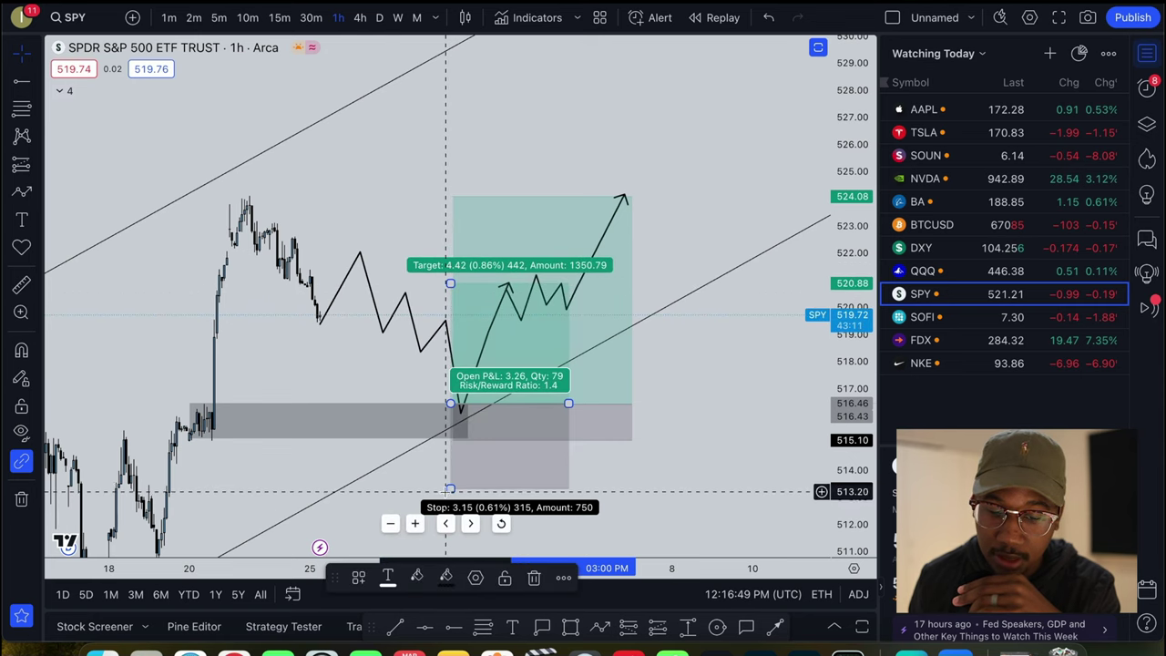
left_click_drag(448, 489, 444, 442)
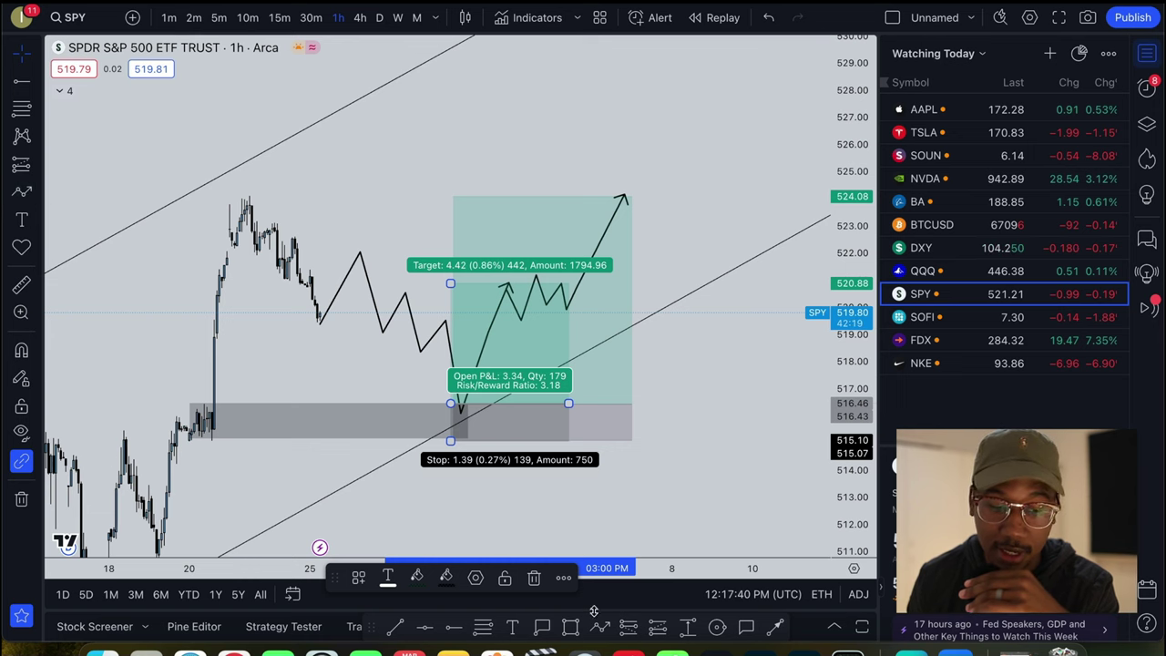
- Mark price ranges beside the positions from the entry down to the 515.10 stop and up to the higher target at about 524.1
left_click(688, 626)
left_click(649, 403)
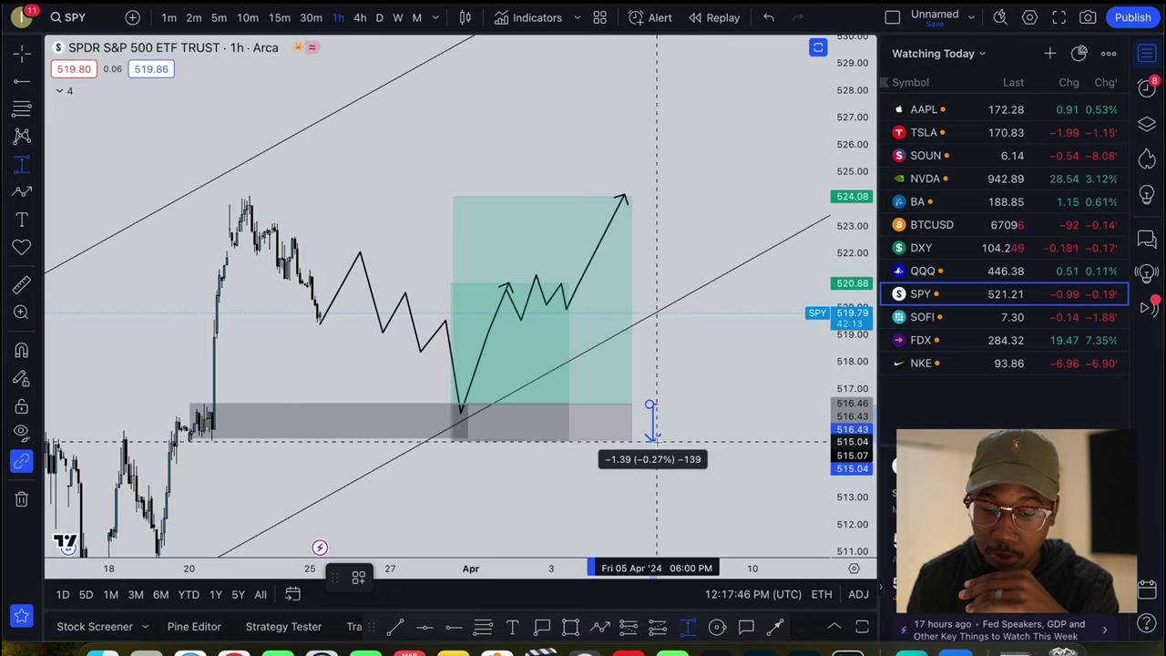
left_click(653, 439)
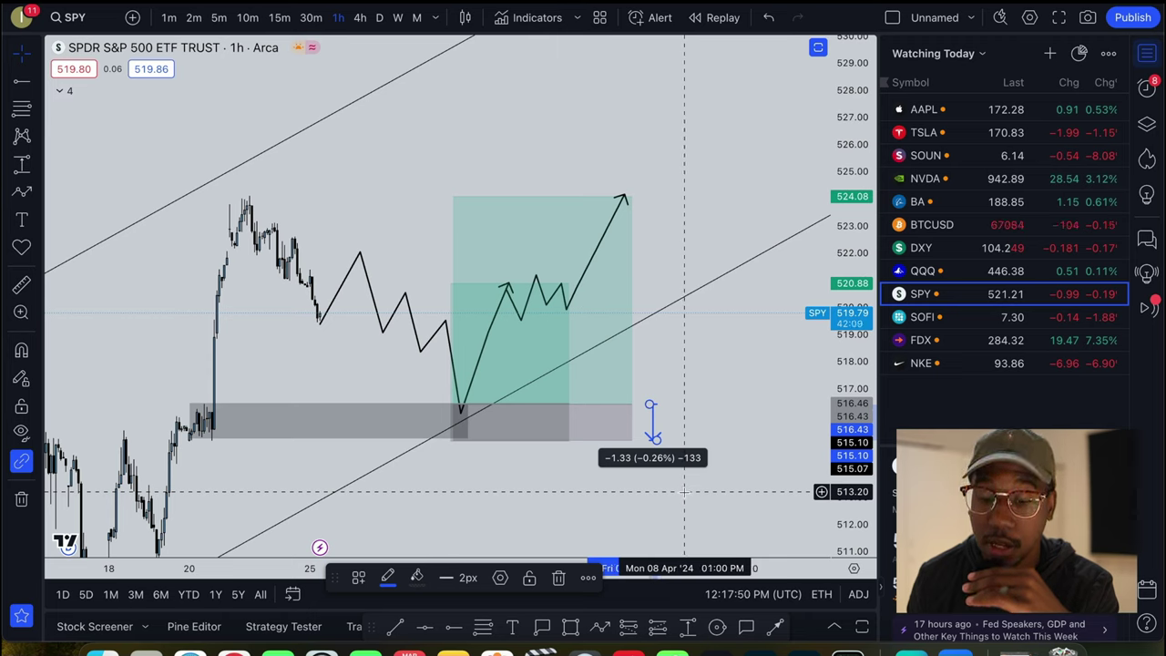
key("shift")
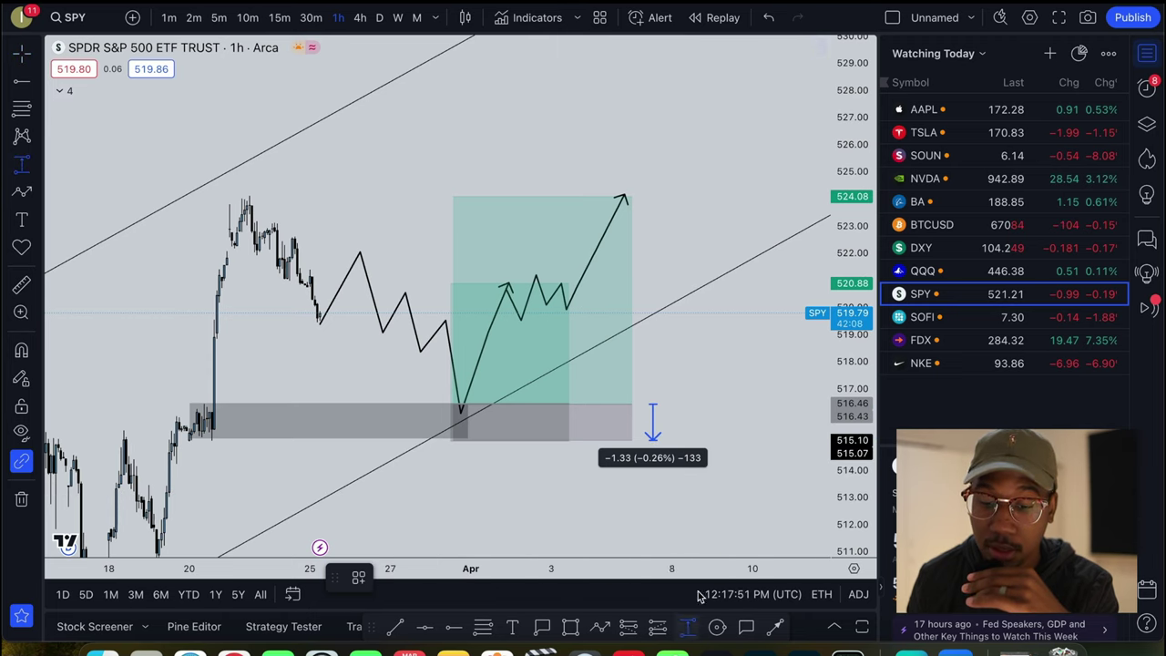
left_click(670, 403)
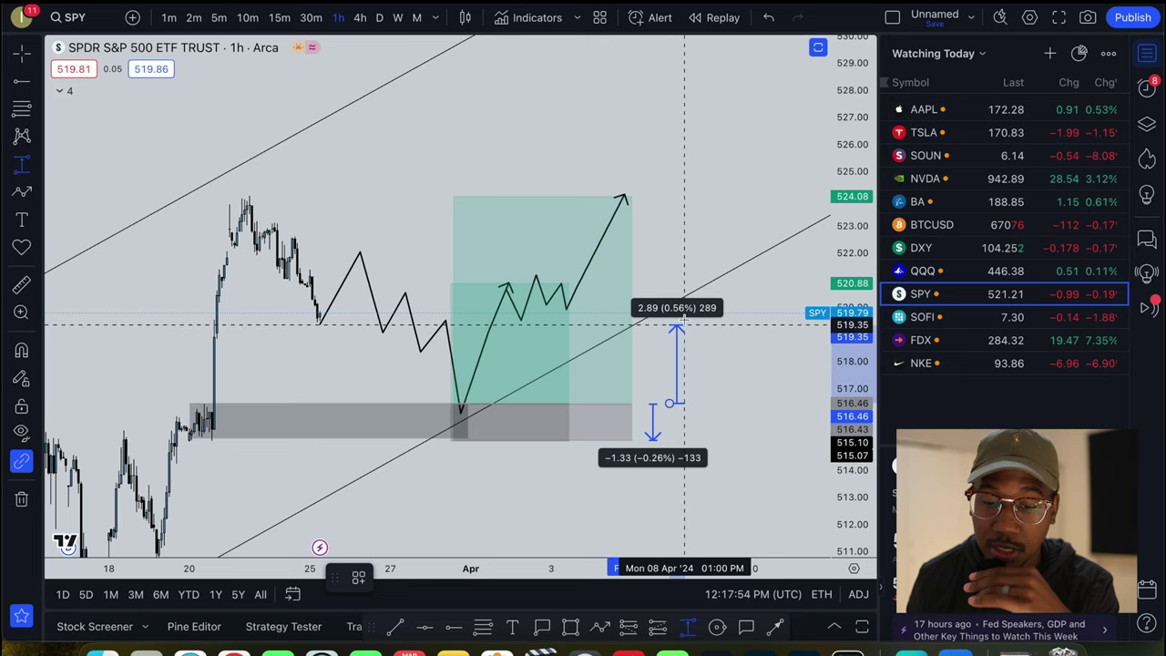
left_click(695, 195)
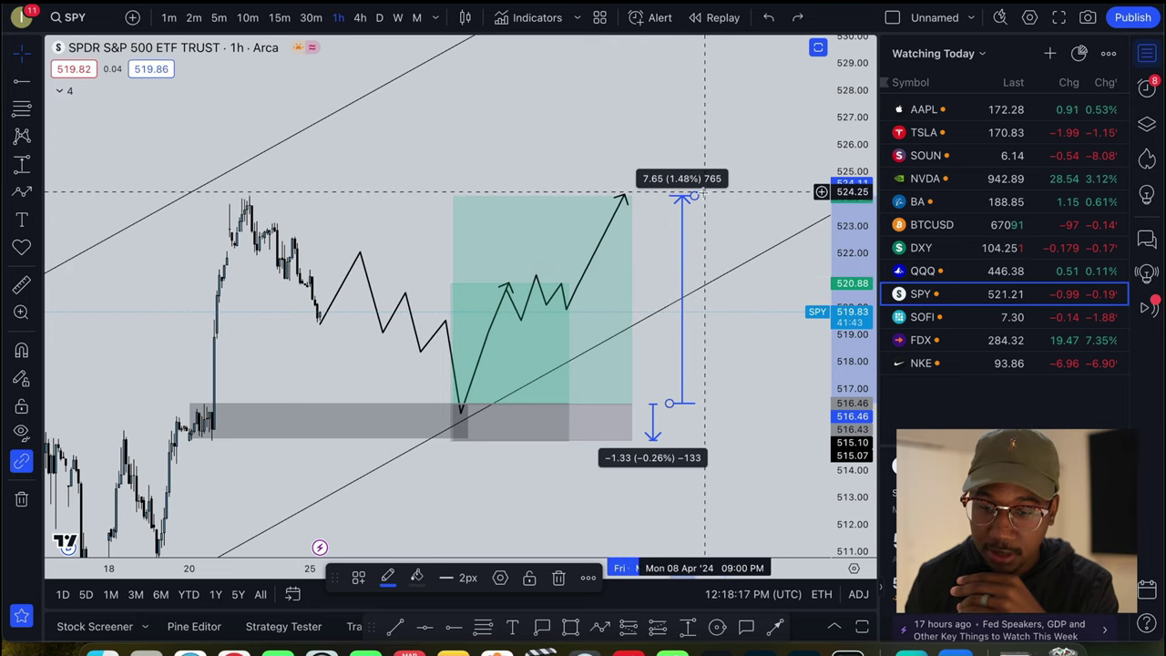
- Shorten the upward price range so it ends at the lower target, about 520.90
left_click_drag(693, 196, 702, 287)
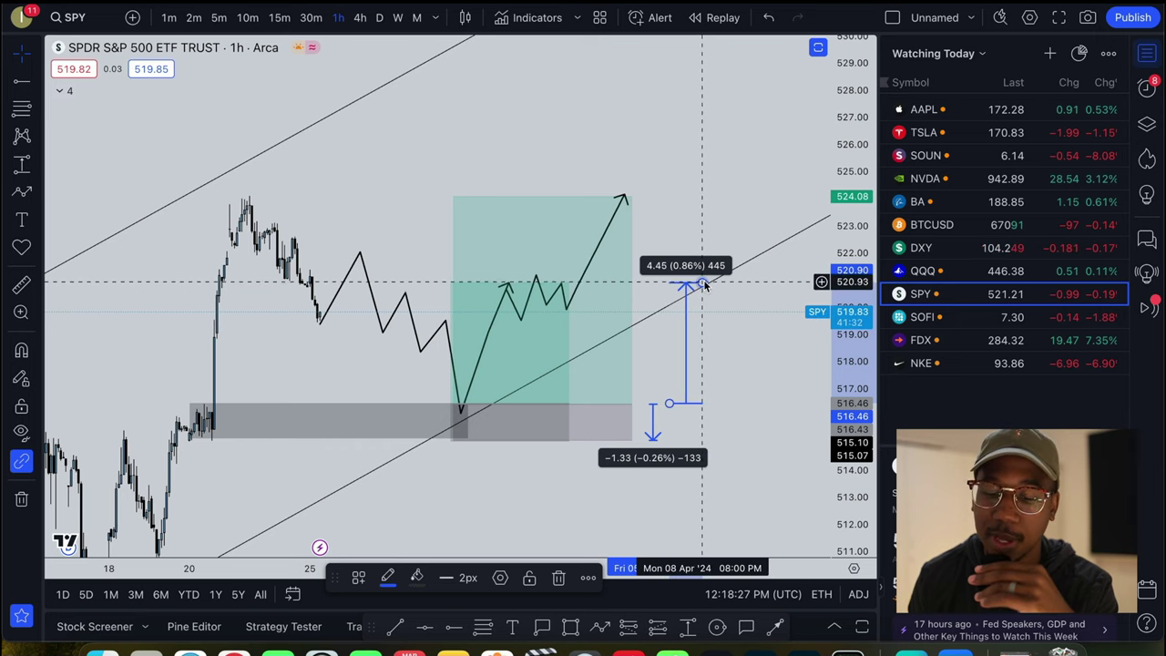
mouse_move(708, 286)
left_mouse_down()
mouse_move(712, 323)
mouse_move(714, 311)
left_mouse_up()
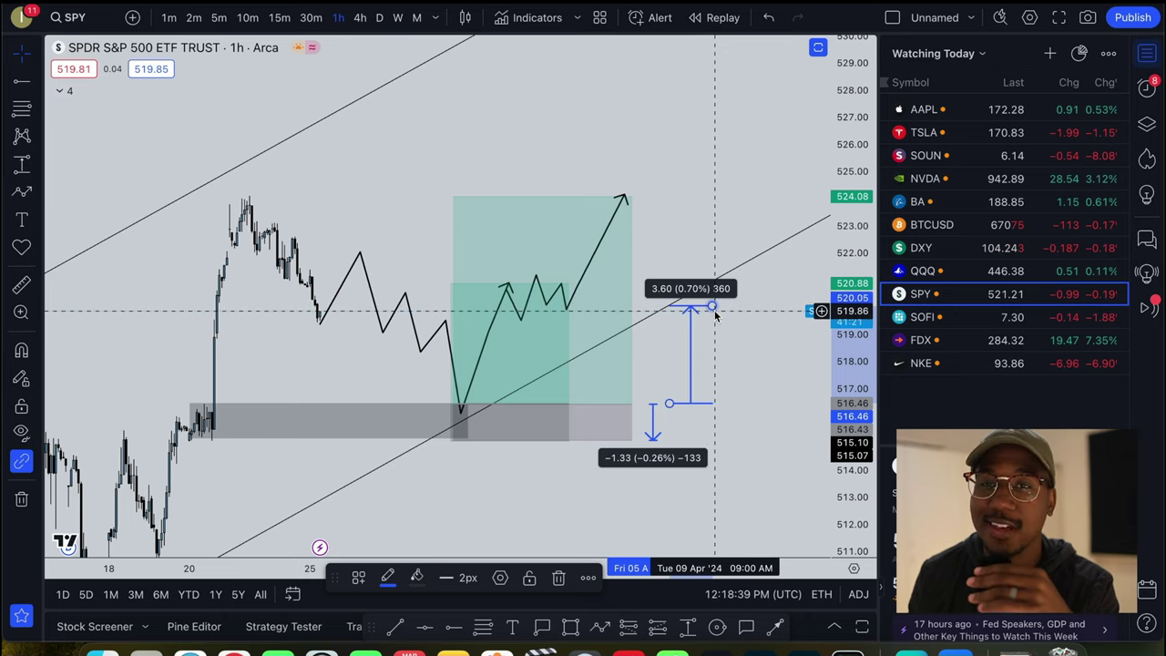
left_click_drag(713, 313, 713, 284)
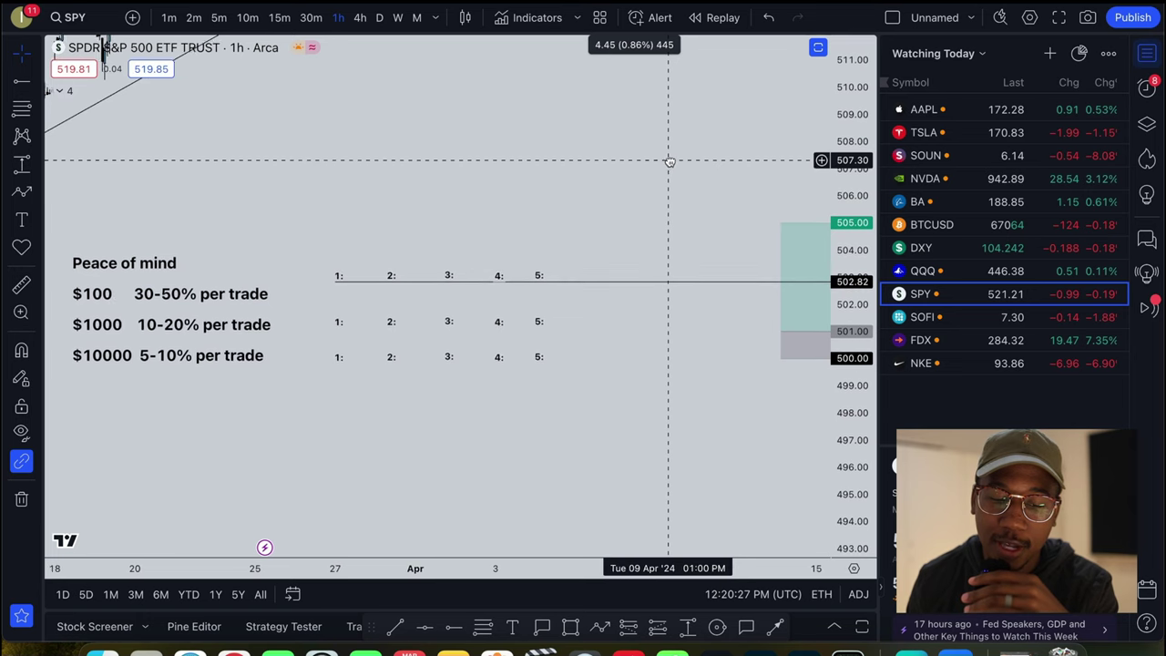
- Remove the horizontal ray at 502.82 and shift the long position beside the risk notes back to span 10 to 12 April
left_click(809, 304)
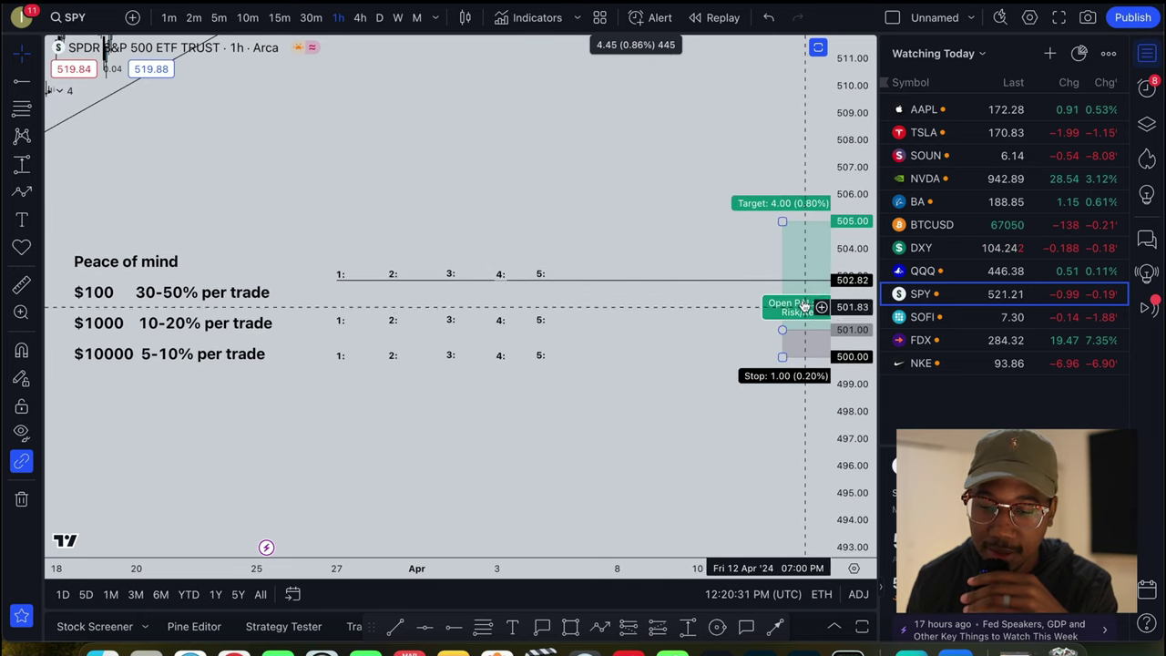
left_click(628, 281)
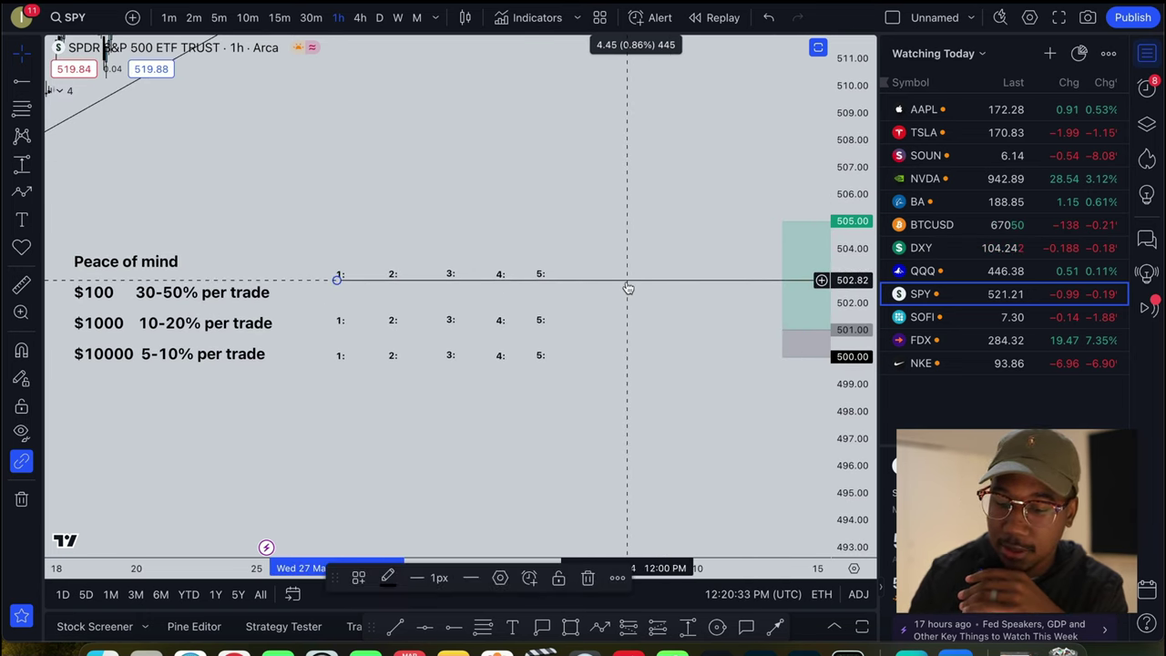
key("ctrl+z")
key("ctrl+z")
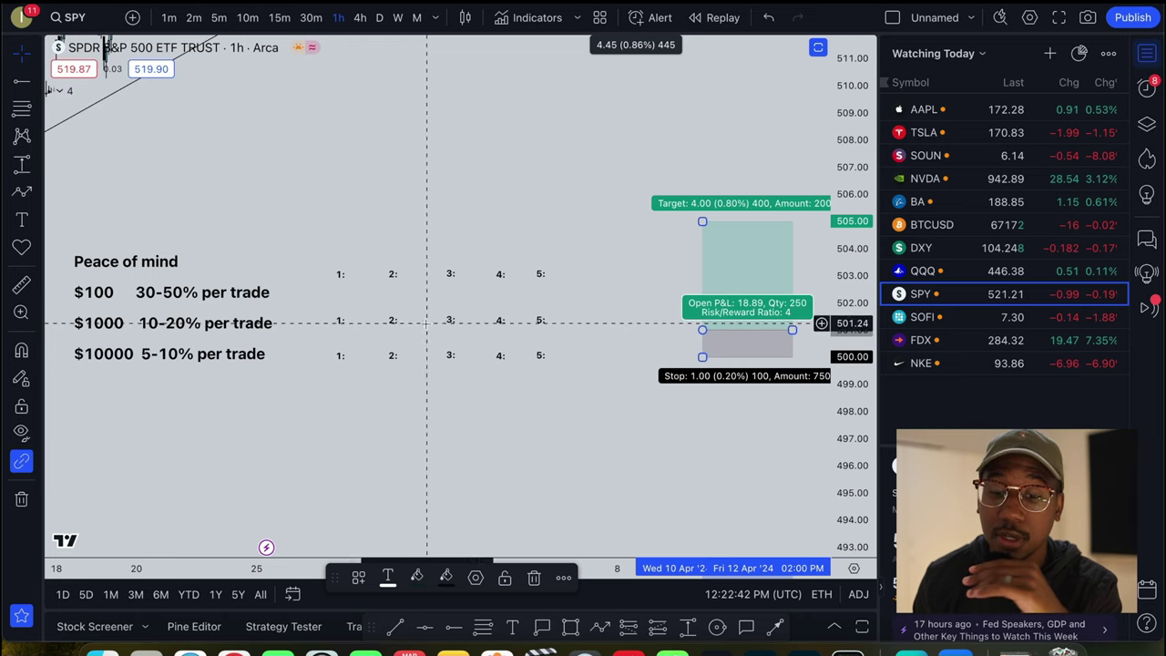
- Mark price ranges beside the long position from the 501.00 entry down to the 500.00 stop and up to the 505.00 target
left_click(22, 164)
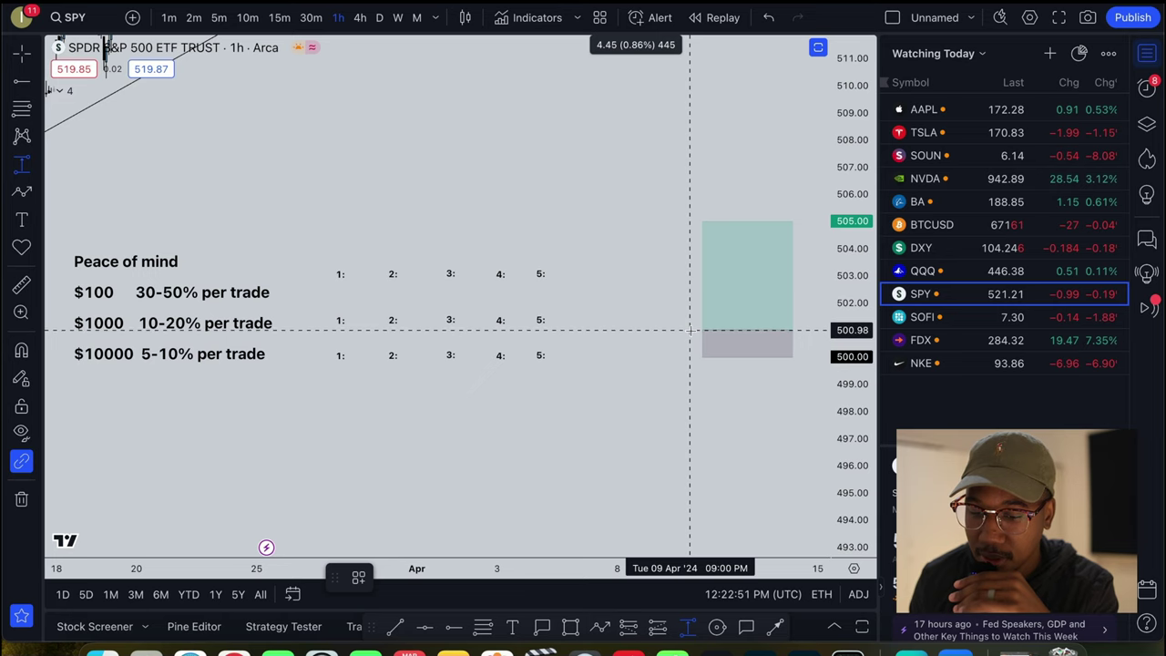
left_click_drag(690, 330, 690, 356)
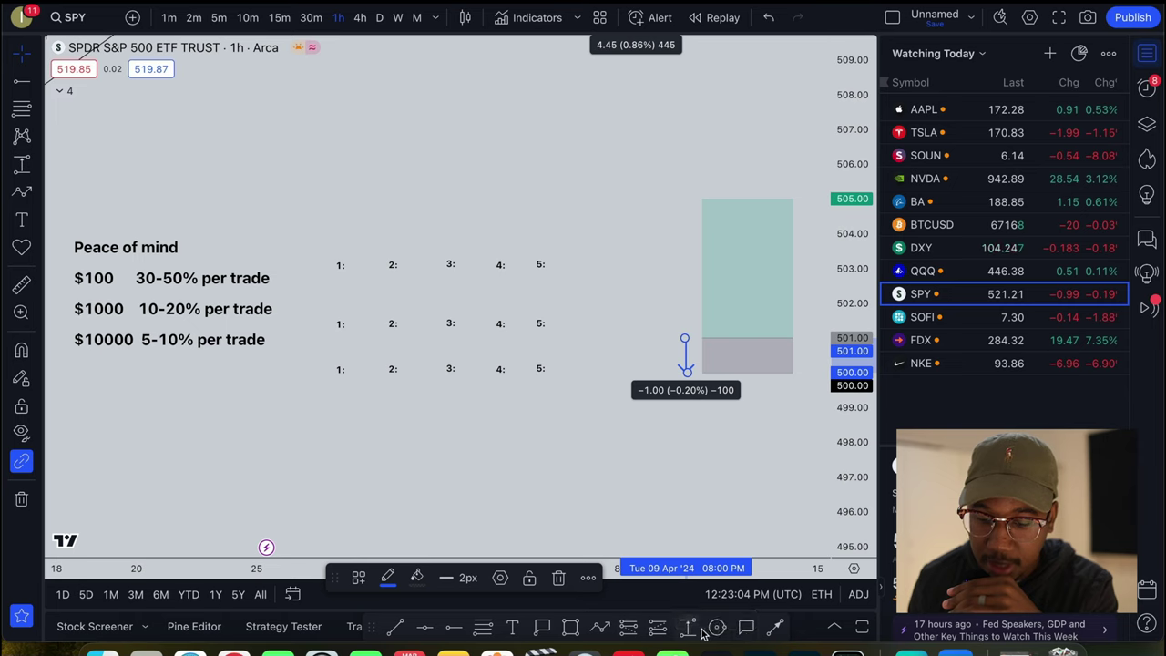
left_click_drag(663, 338, 665, 199)
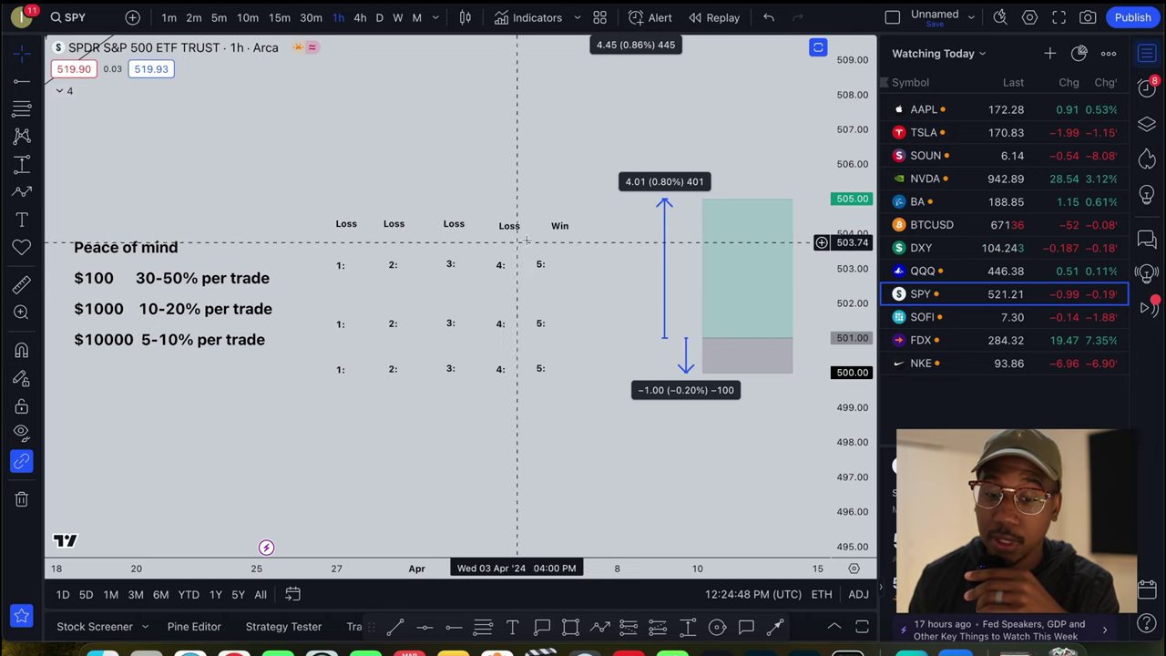
- Change the first trade label in the $100 row to "1: 90"
double_click(342, 267)
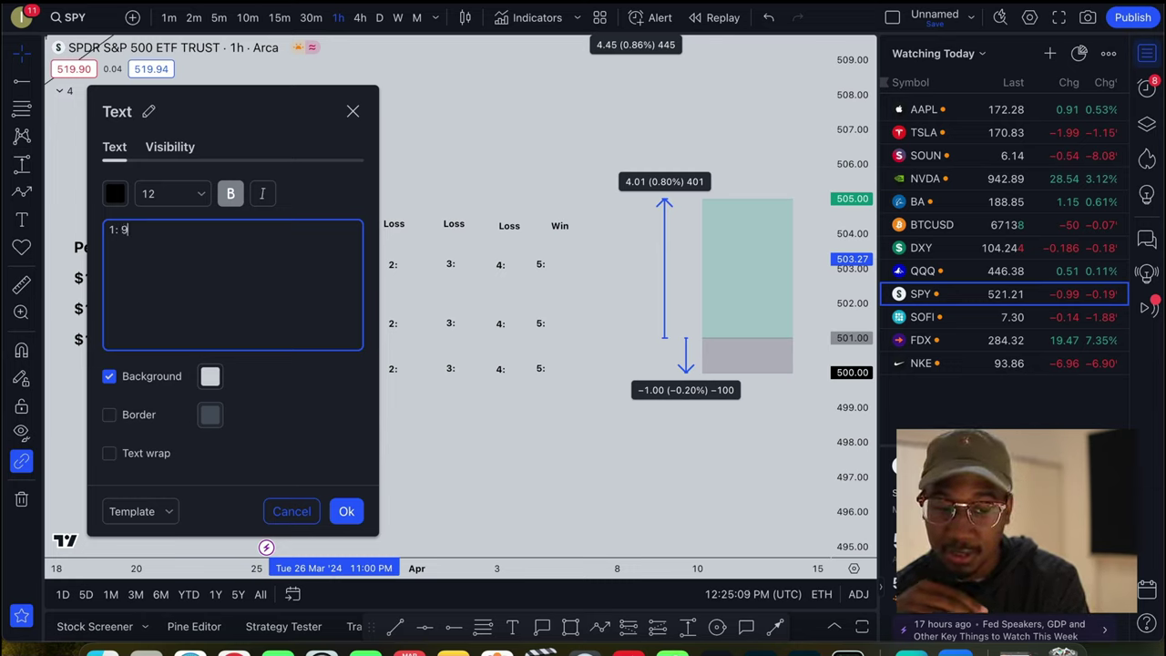
type("0")
key("Return")
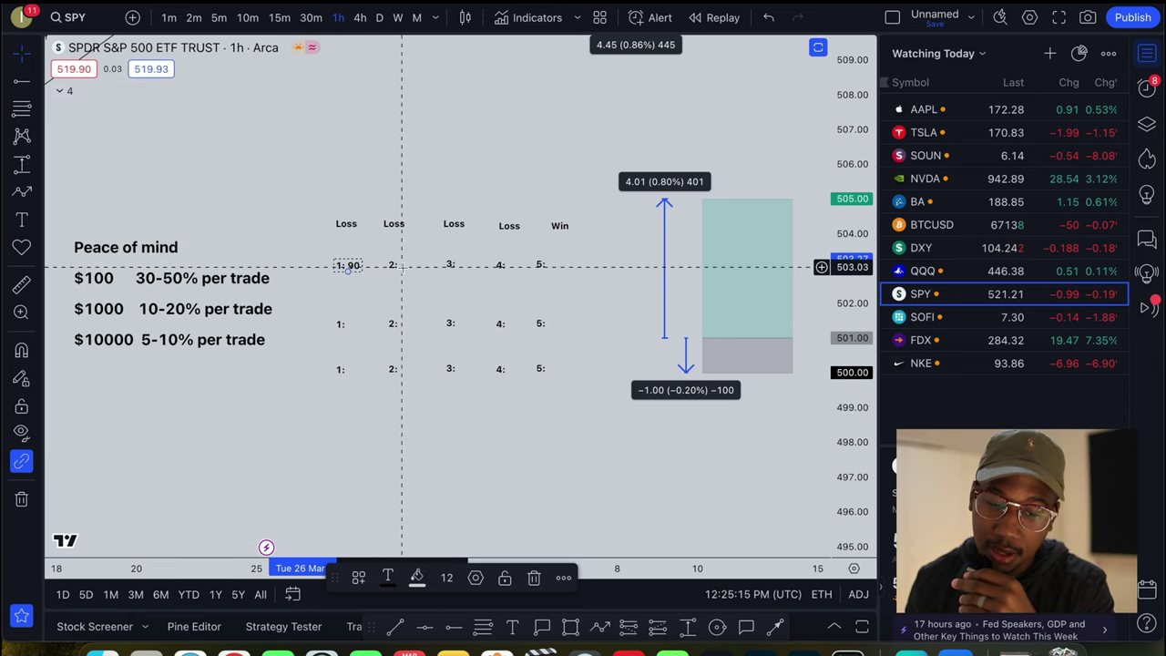
- Set the second and third trade labels in the $100 row to "2: $80" and "3: $70"
left_click(401, 266)
double_click(395, 257)
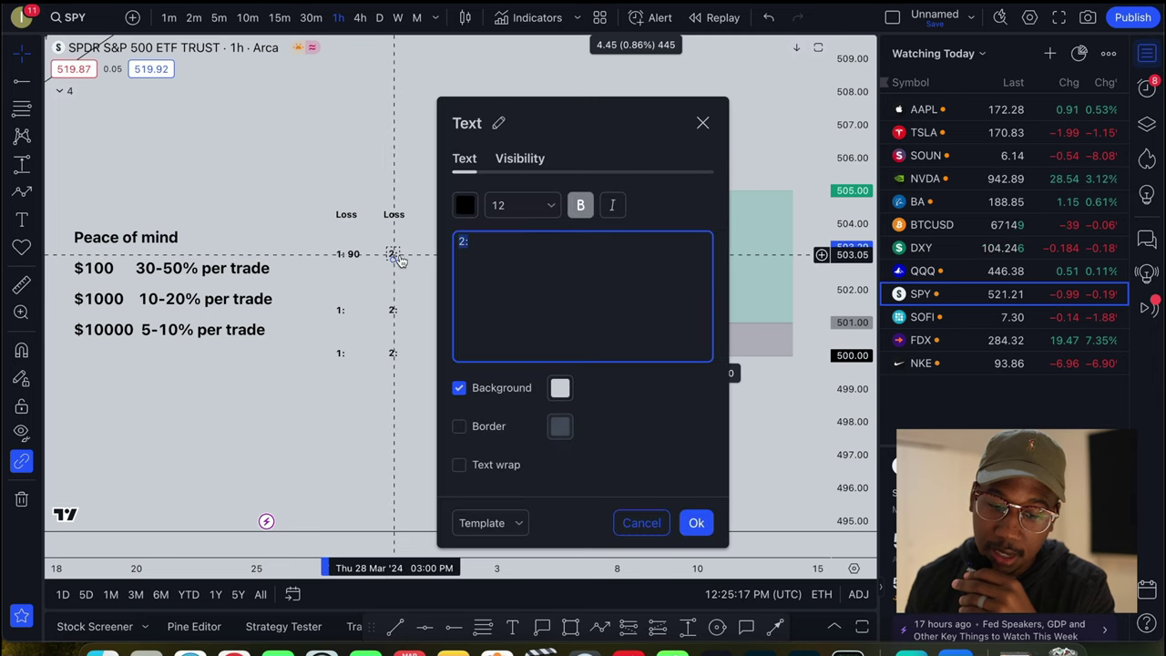
left_click(472, 248)
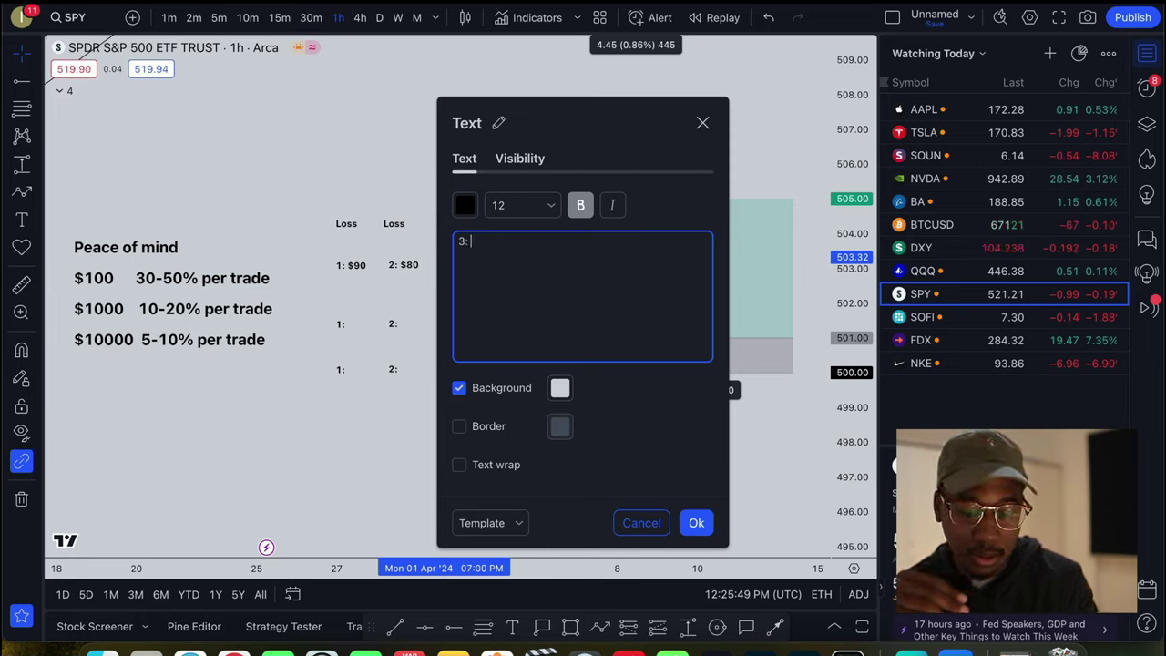
left_click(696, 522)
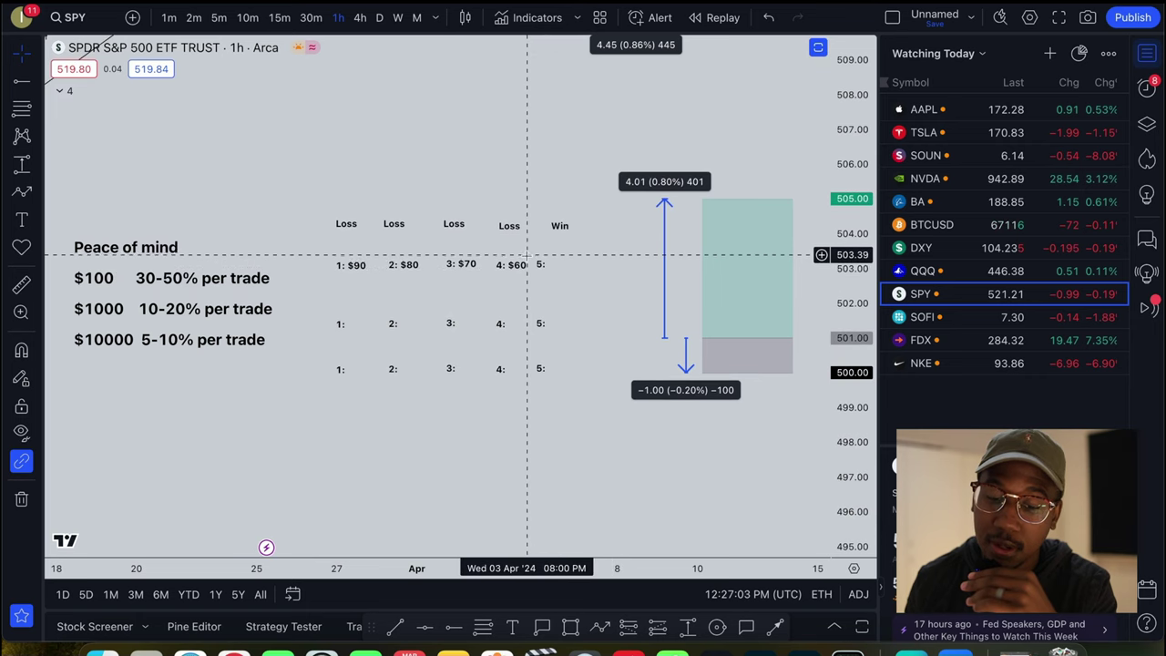
- Set the fifth trade label in the $100 row, below the first Win, to "5: $90"
double_click(543, 268)
left_click_drag(583, 123, 367, 123)
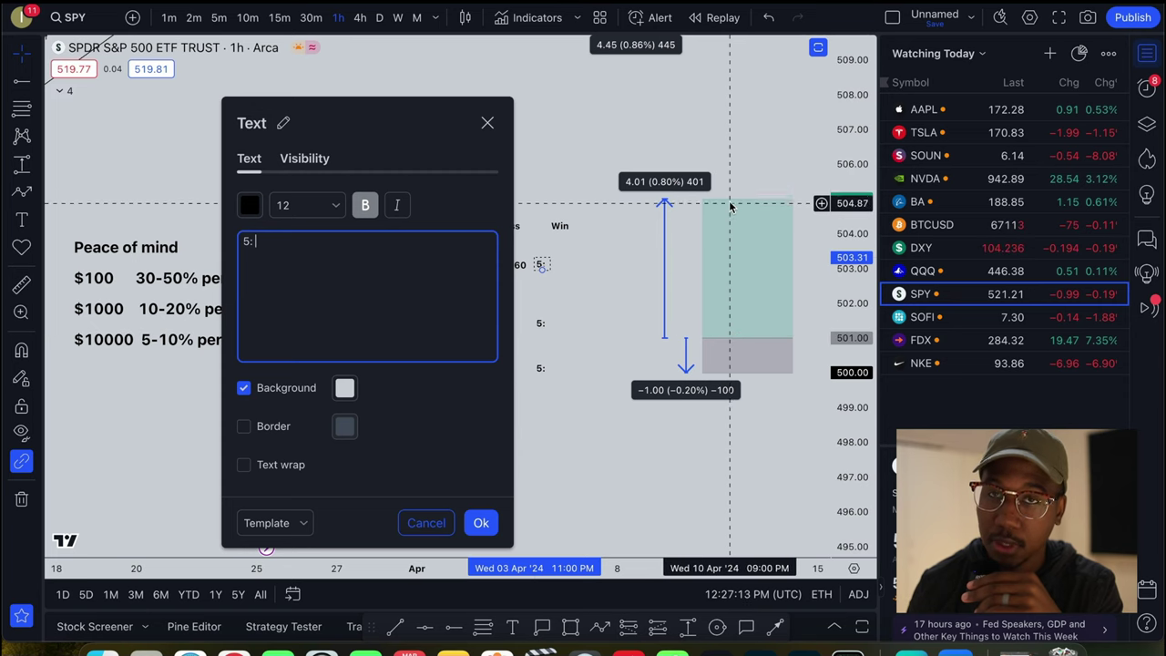
type("$90")
left_click(487, 125)
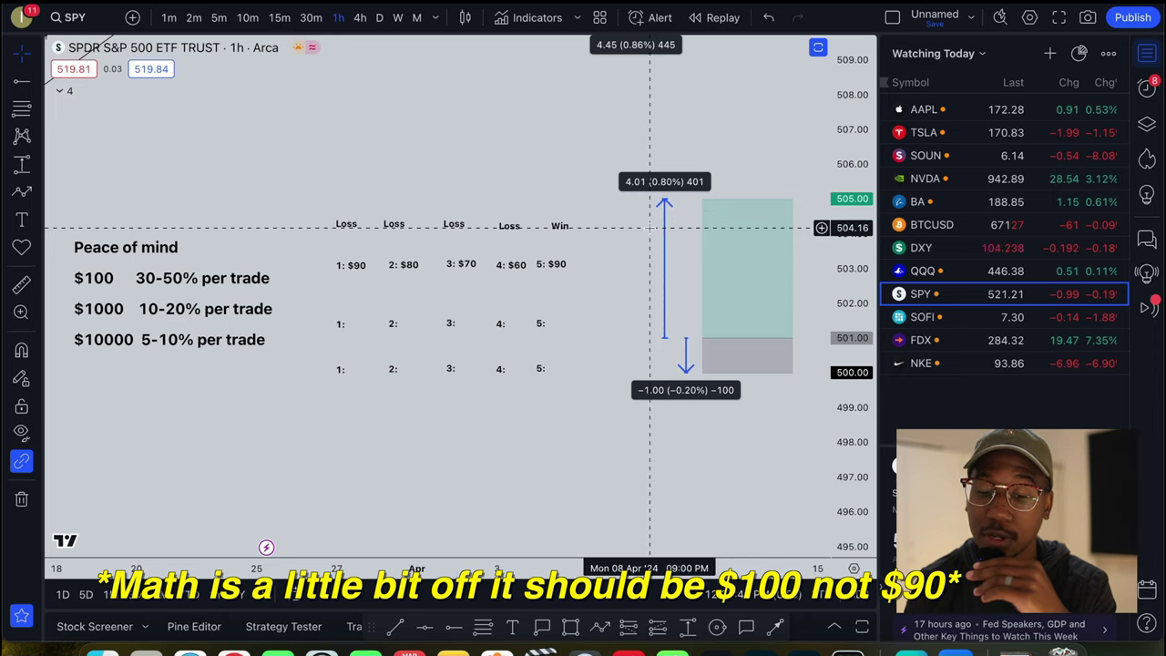
- Add a sixth trade label reading "6:$130" at the end of the $100 row
double_click(562, 228)
type("6:")
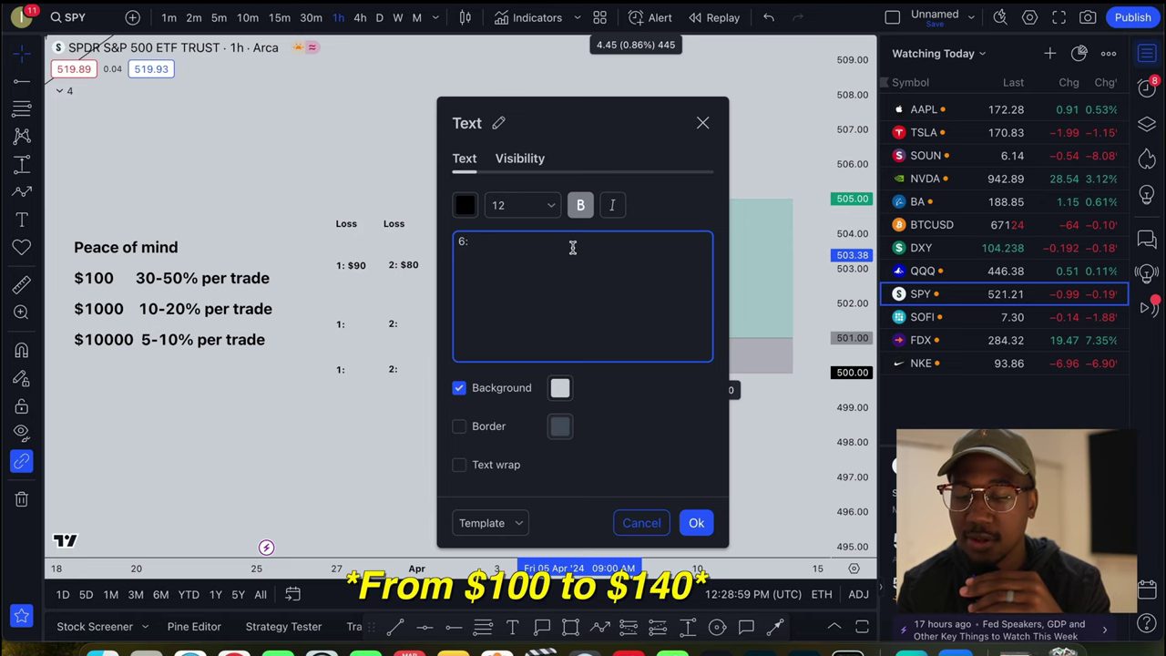
left_click(588, 262)
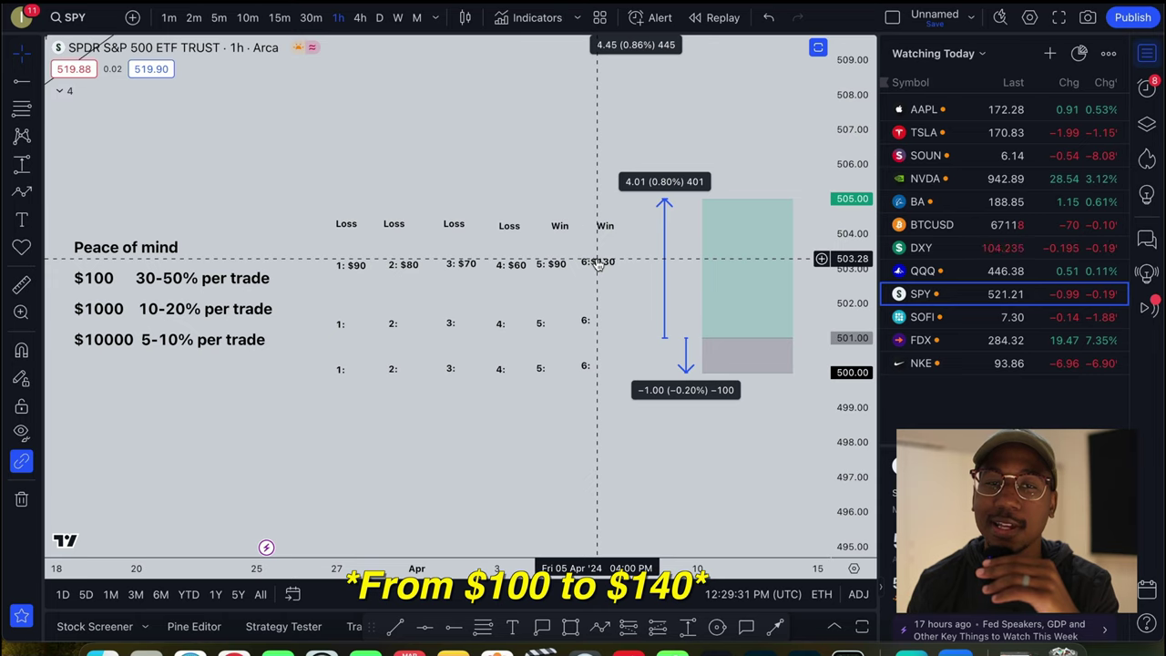